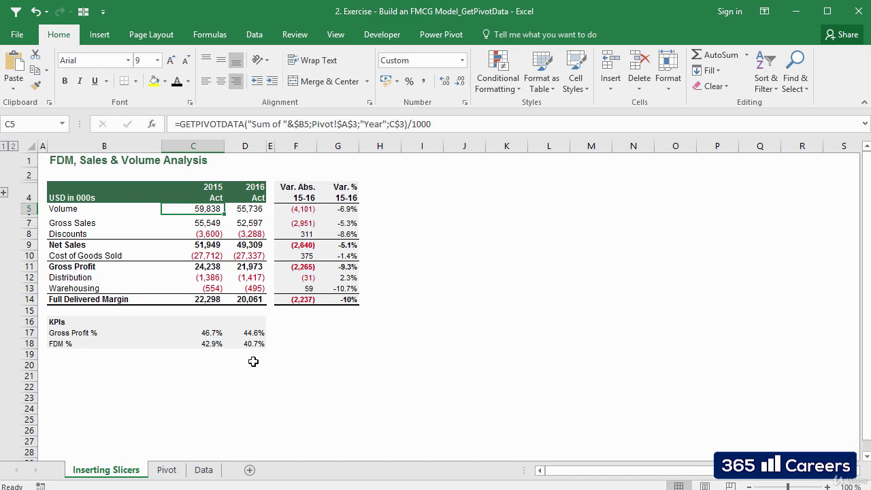
Step: Insert Month, Brand, Size, Pack, Client and Client Type slicers for the Pivot sheet's pivot table
{"action": "left_click", "coordinate": [167, 470]}
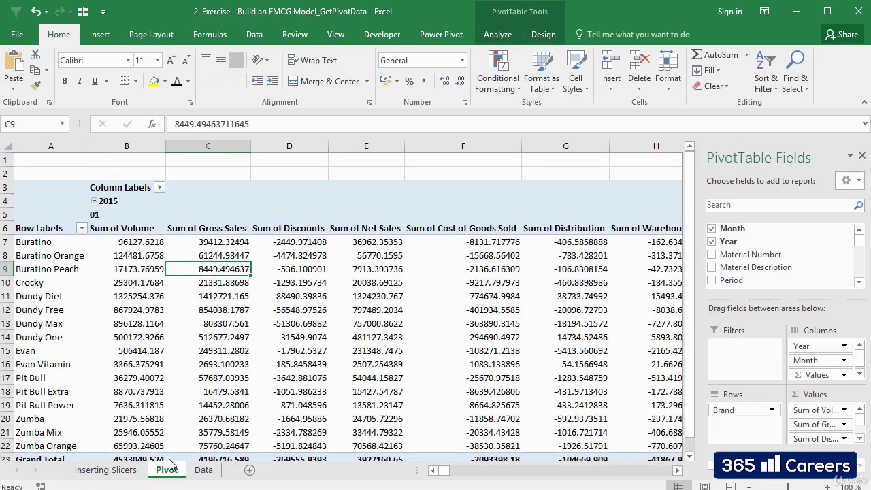
{"action": "left_click", "coordinate": [280, 283]}
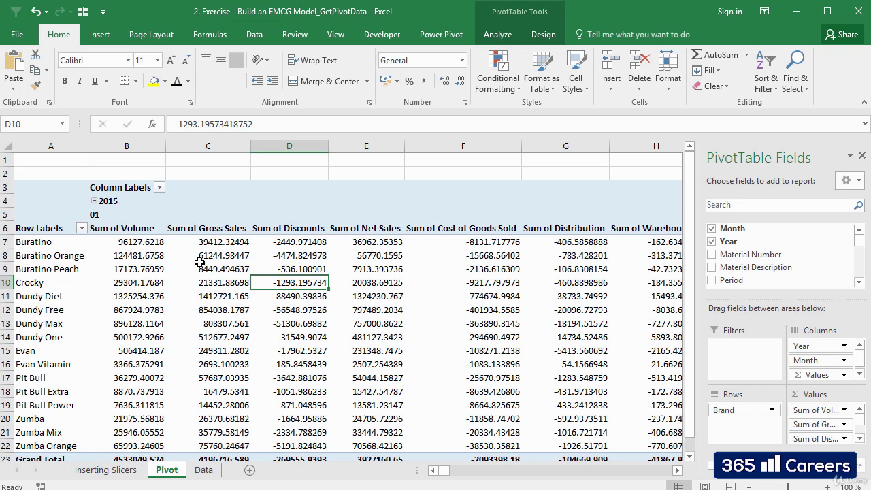
{"action": "mouse_move", "coordinate": [289, 256]}
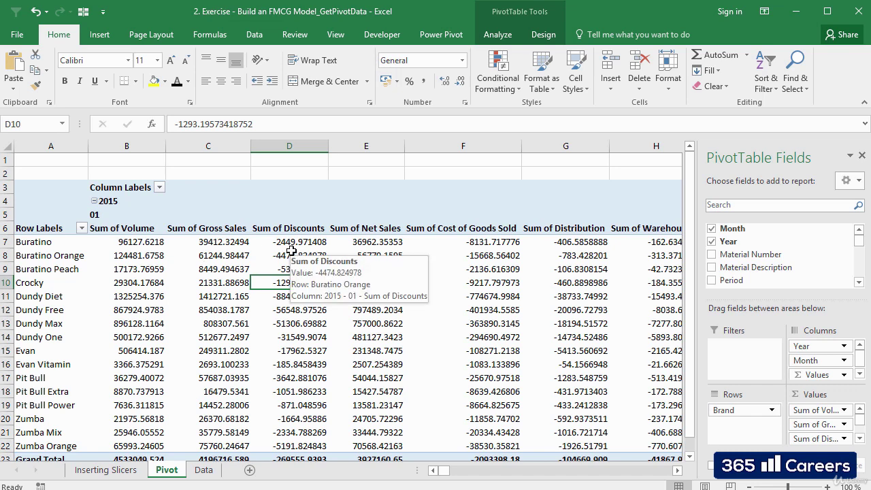
{"action": "left_click", "coordinate": [116, 39]}
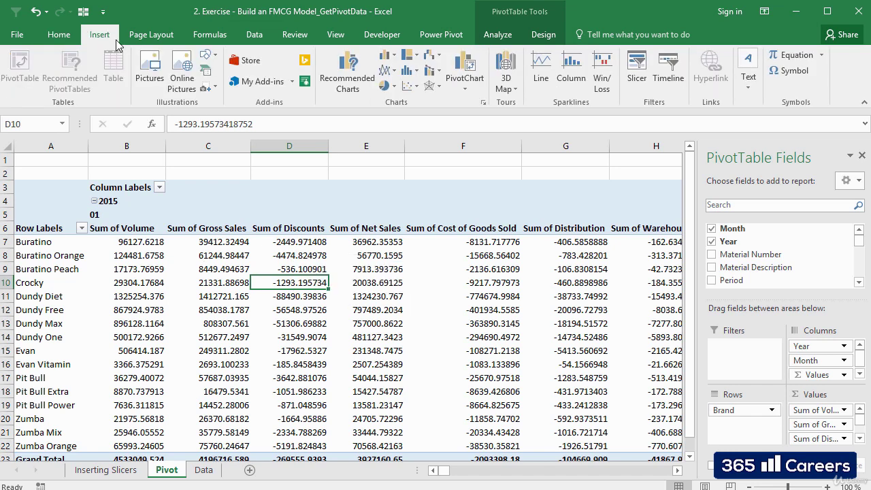
{"action": "left_click", "coordinate": [637, 80]}
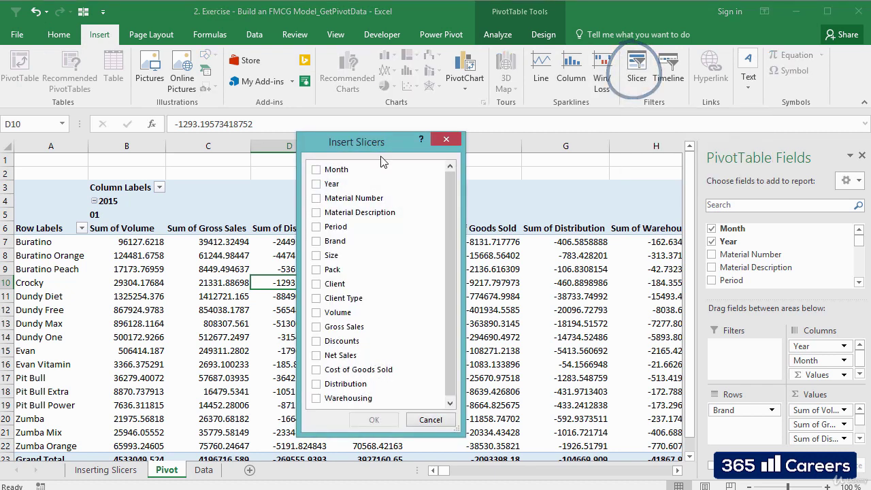
{"action": "left_click_drag", "start_coordinate": [362, 145], "coordinate": [343, 150]}
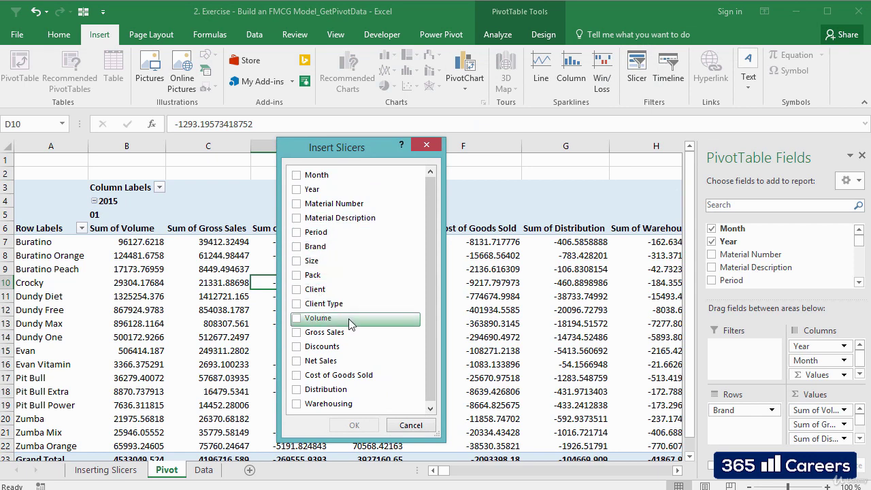
{"action": "left_click_drag", "start_coordinate": [432, 368], "coordinate": [432, 378]}
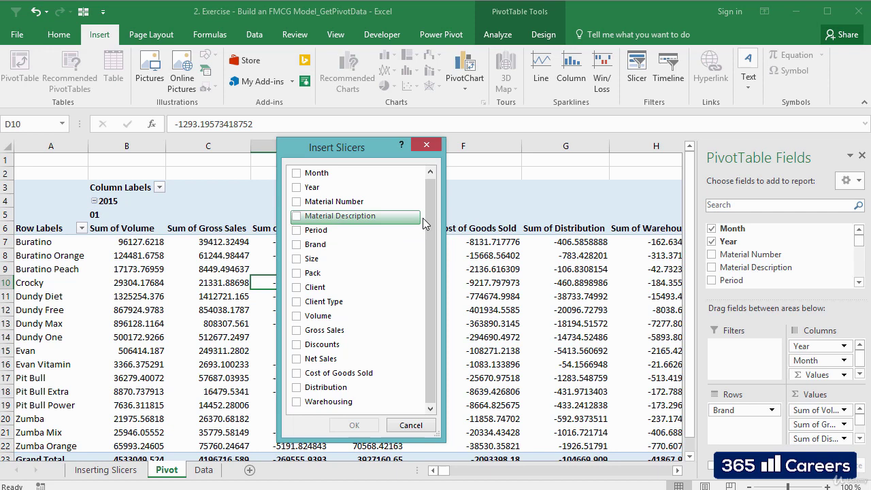
{"action": "left_click_drag", "start_coordinate": [431, 218], "coordinate": [429, 211]}
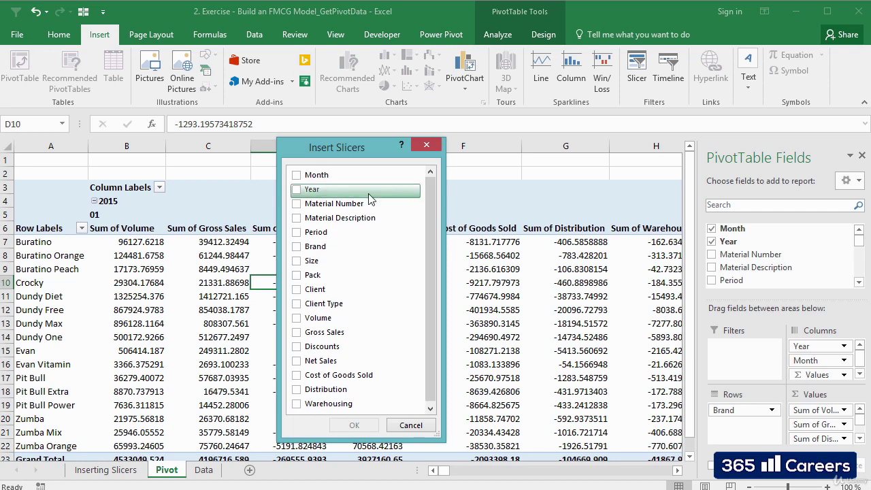
{"action": "left_click", "coordinate": [297, 177]}
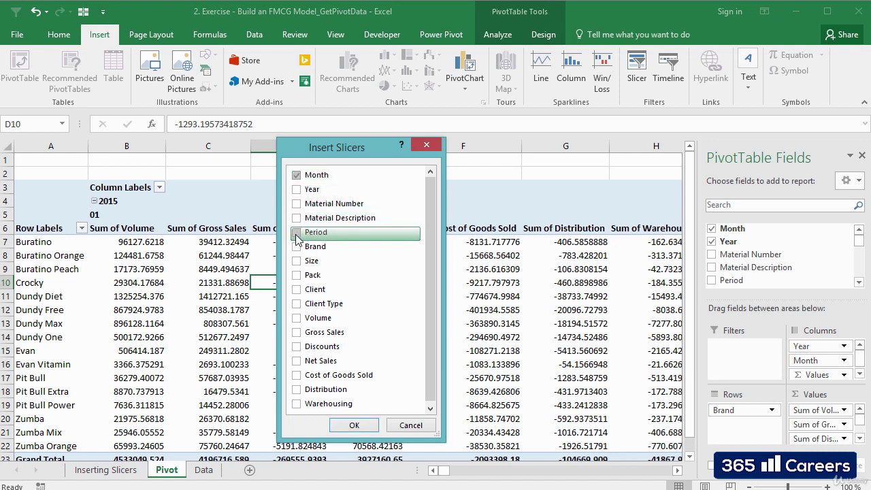
{"action": "left_click", "coordinate": [297, 261]}
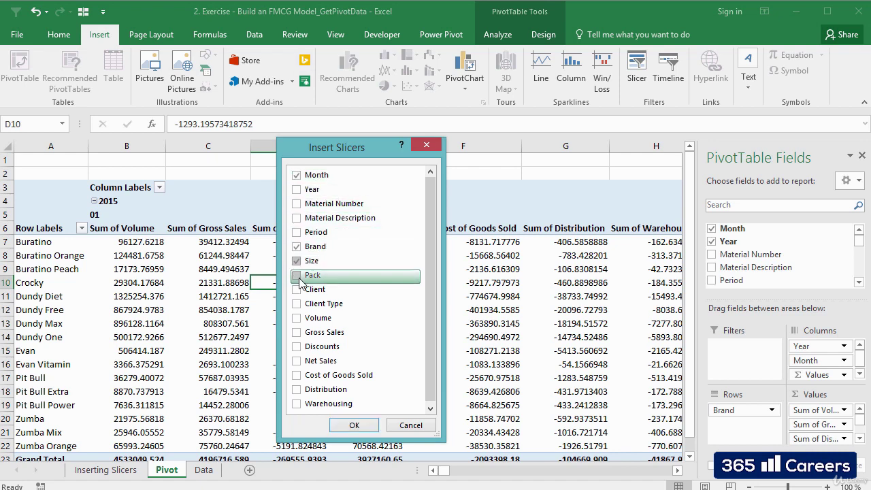
{"action": "left_click", "coordinate": [298, 292]}
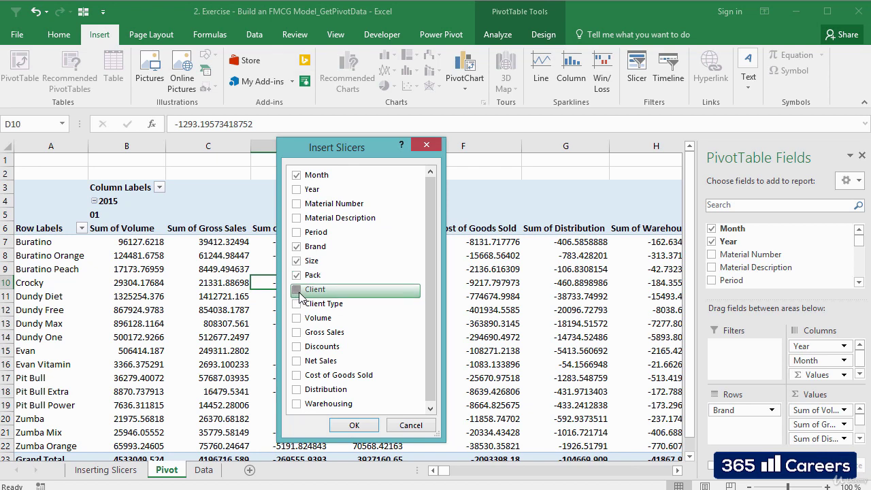
{"action": "left_click", "coordinate": [298, 304]}
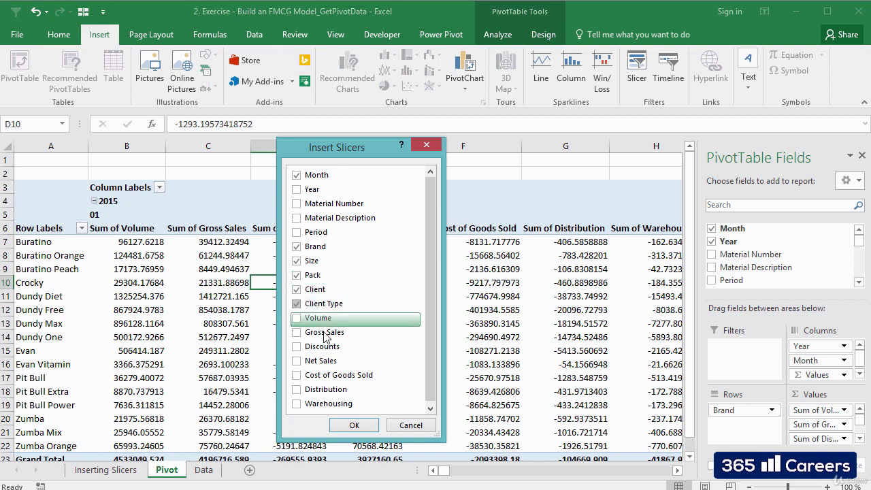
{"action": "left_click", "coordinate": [354, 426]}
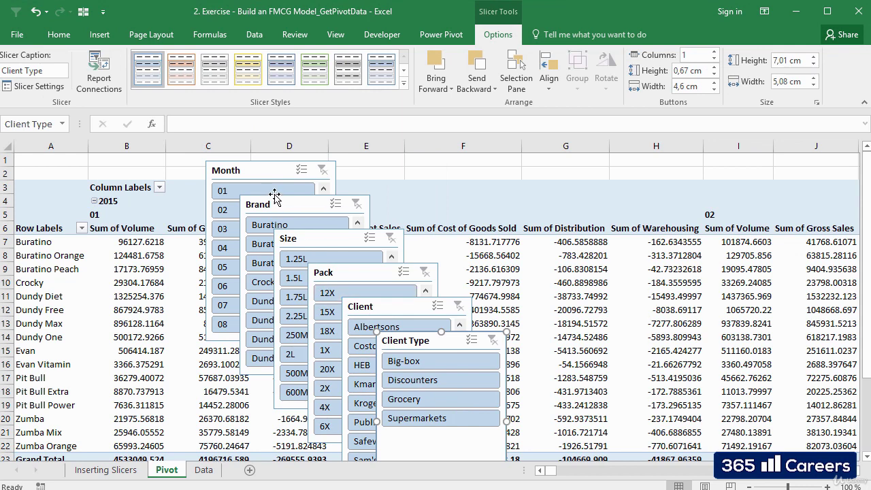
Step: Select all six slicers on the Pivot sheet together
{"action": "left_click", "coordinate": [265, 172]}
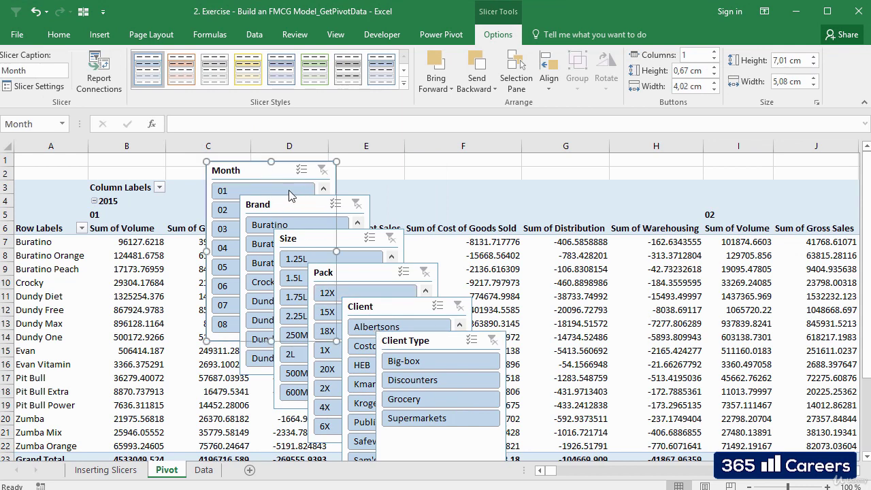
{"action": "left_click", "coordinate": [343, 212], "text": "ctrl"}
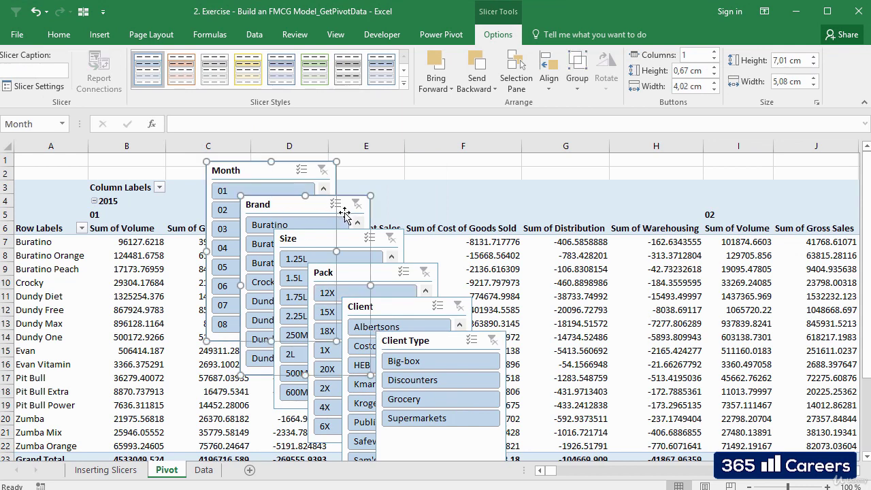
{"action": "left_click", "coordinate": [378, 243], "text": "ctrl"}
{"action": "left_click", "coordinate": [412, 282], "text": "ctrl"}
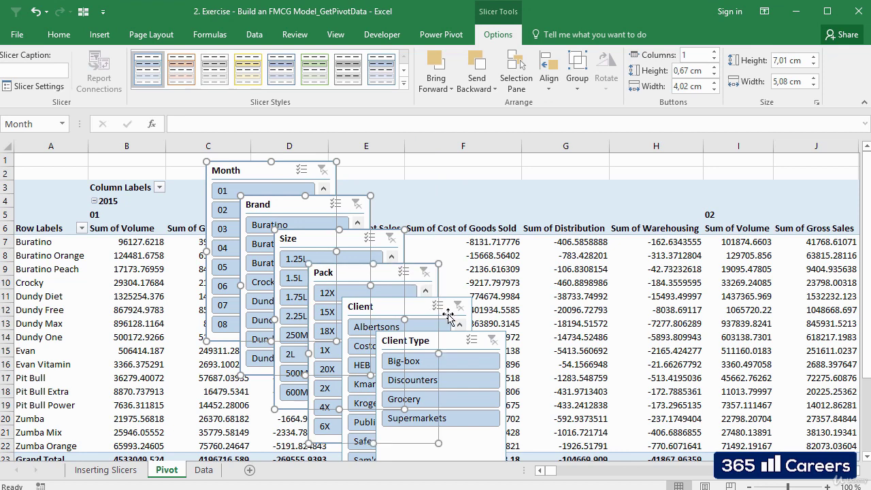
{"action": "left_click", "coordinate": [448, 313], "text": "ctrl"}
{"action": "left_click", "coordinate": [479, 347], "text": "ctrl"}
{"action": "left_click", "coordinate": [482, 349], "text": "ctrl"}
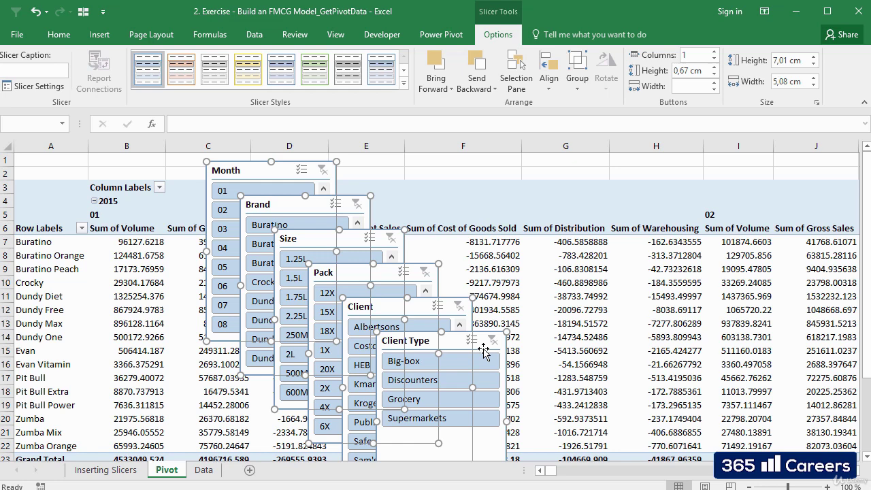
Step: Remove the slicers from the Pivot sheet and paste them onto the Inserting Slicers sheet
{"action": "key", "text": "Delete"}
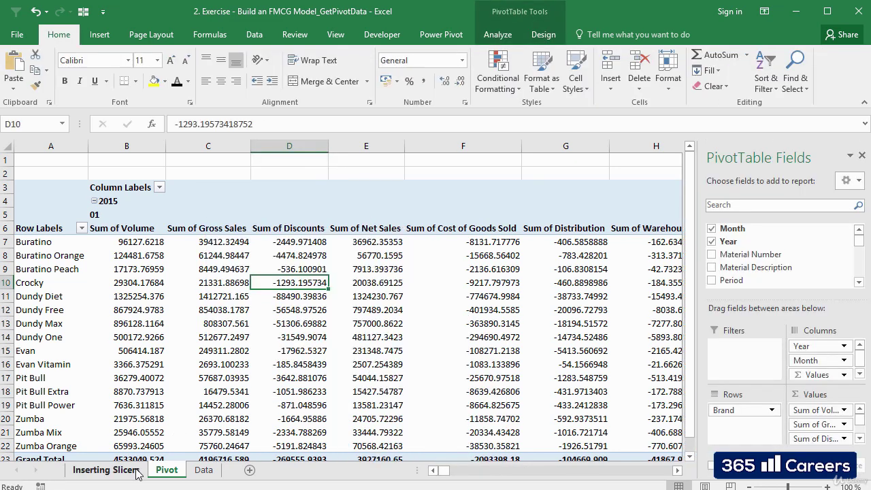
{"action": "left_click", "coordinate": [138, 474]}
{"action": "key", "text": "ctrl+v"}
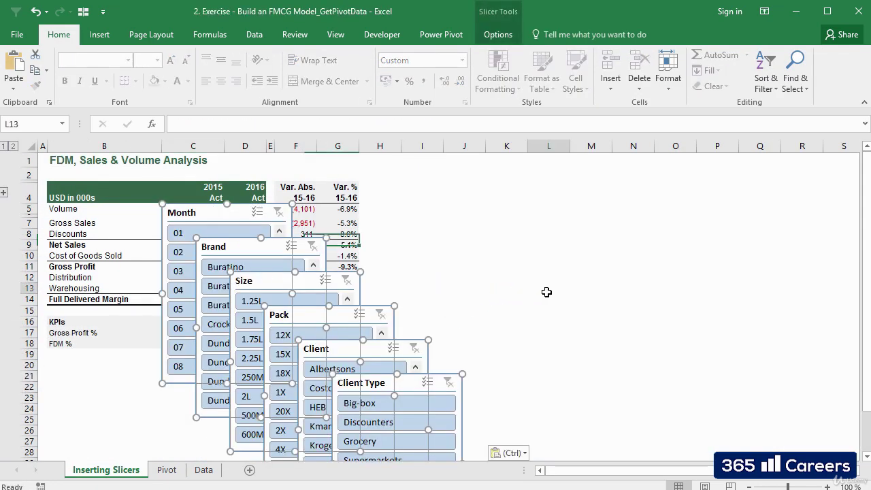
Step: Line up Month, Brand and Size slicers in a top row beside the table, equally shortened
{"action": "left_click", "coordinate": [546, 292]}
{"action": "mouse_move", "coordinate": [224, 211]}
{"action": "left_mouse_down"}
{"action": "mouse_move", "coordinate": [487, 190]}
{"action": "mouse_move", "coordinate": [508, 178]}
{"action": "left_mouse_up"}
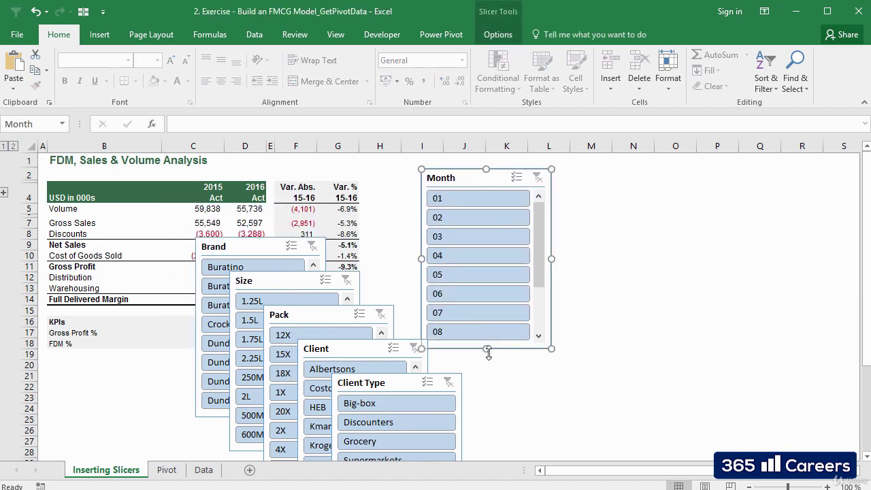
{"action": "left_click_drag", "start_coordinate": [488, 352], "coordinate": [472, 289]}
{"action": "mouse_move", "coordinate": [241, 247]}
{"action": "left_mouse_down"}
{"action": "mouse_move", "coordinate": [556, 219]}
{"action": "mouse_move", "coordinate": [604, 179]}
{"action": "left_mouse_up"}
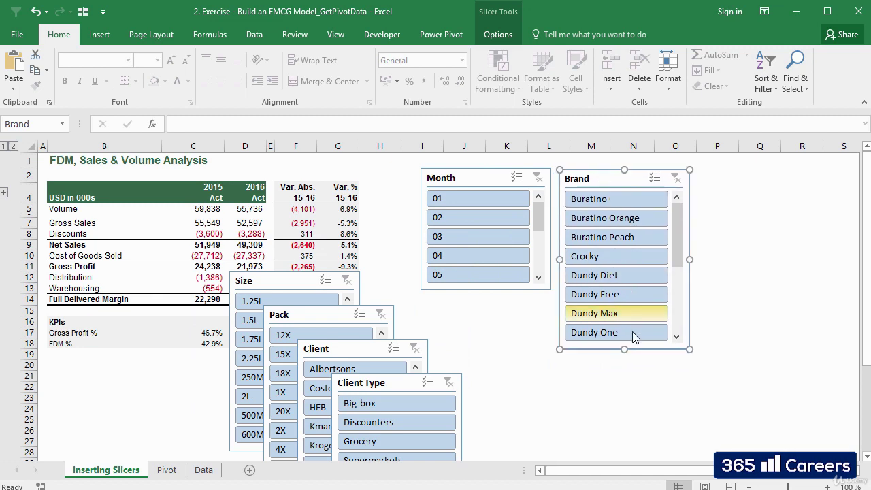
{"action": "left_click_drag", "start_coordinate": [618, 334], "coordinate": [616, 289]}
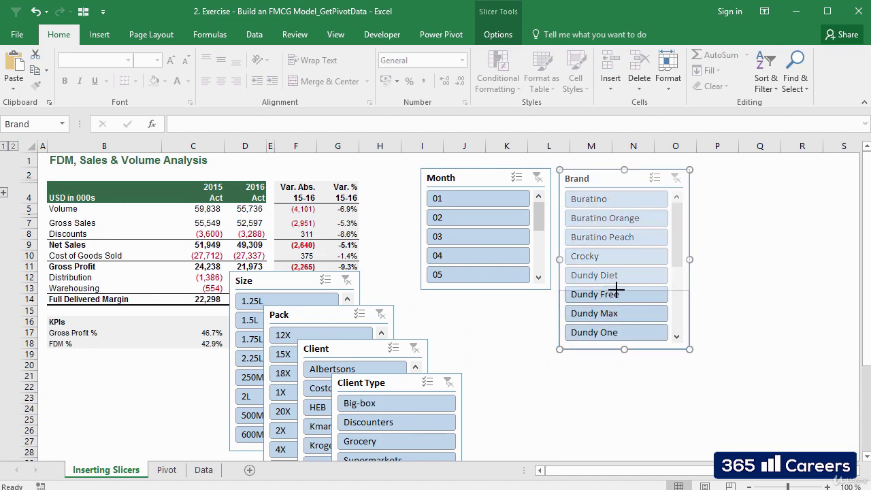
{"action": "mouse_move", "coordinate": [273, 281]}
{"action": "left_mouse_down"}
{"action": "mouse_move", "coordinate": [543, 264]}
{"action": "mouse_move", "coordinate": [739, 173]}
{"action": "left_mouse_up"}
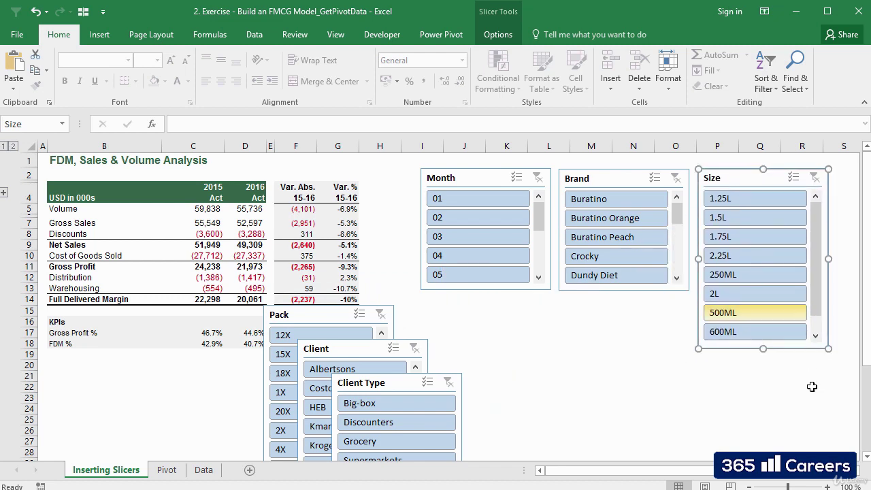
{"action": "mouse_move", "coordinate": [761, 340]}
{"action": "left_mouse_down"}
{"action": "mouse_move", "coordinate": [756, 292]}
{"action": "mouse_move", "coordinate": [744, 292]}
{"action": "left_mouse_up"}
Step: Place Pack, Client and Client Type slicers in a second row beneath them
{"action": "left_click_drag", "start_coordinate": [319, 315], "coordinate": [476, 310]}
{"action": "mouse_move", "coordinate": [342, 350]}
{"action": "left_mouse_down"}
{"action": "mouse_move", "coordinate": [471, 364]}
{"action": "mouse_move", "coordinate": [605, 308]}
{"action": "left_mouse_up"}
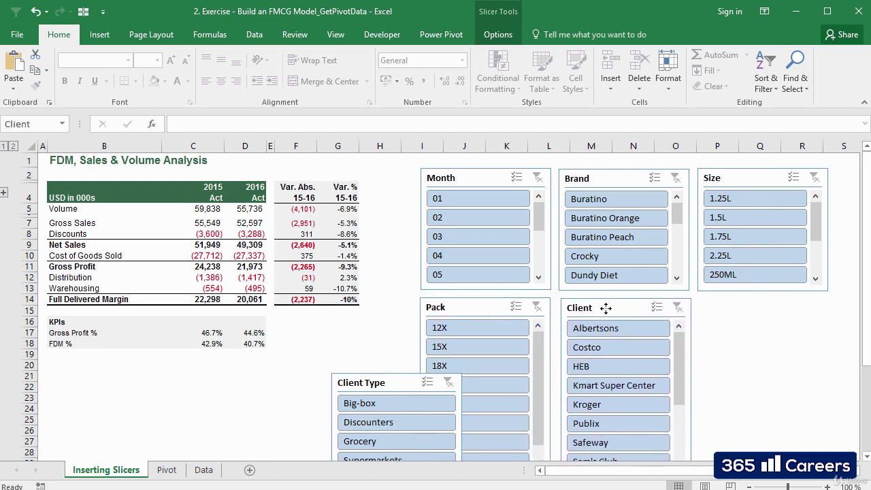
{"action": "left_click_drag", "start_coordinate": [383, 382], "coordinate": [750, 309]}
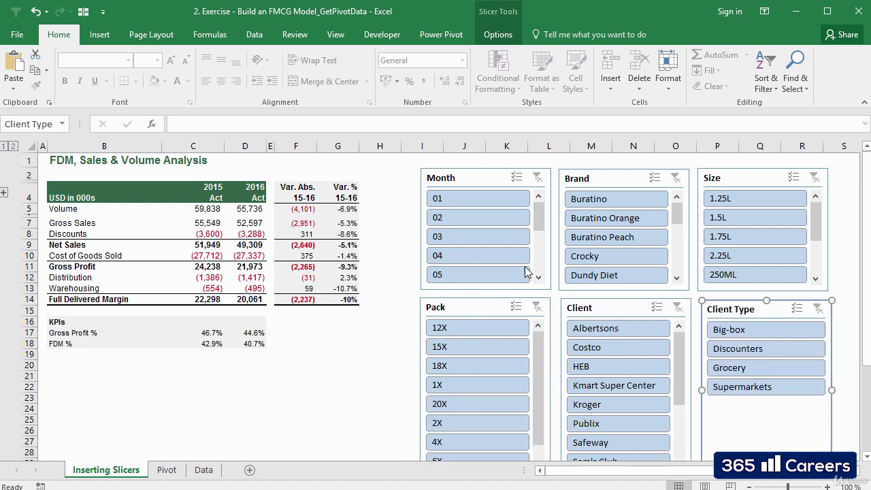
Step: Group-select all six slicers and shift them left together
{"action": "left_click", "coordinate": [479, 179], "text": "ctrl"}
{"action": "left_click", "coordinate": [609, 178], "text": "ctrl"}
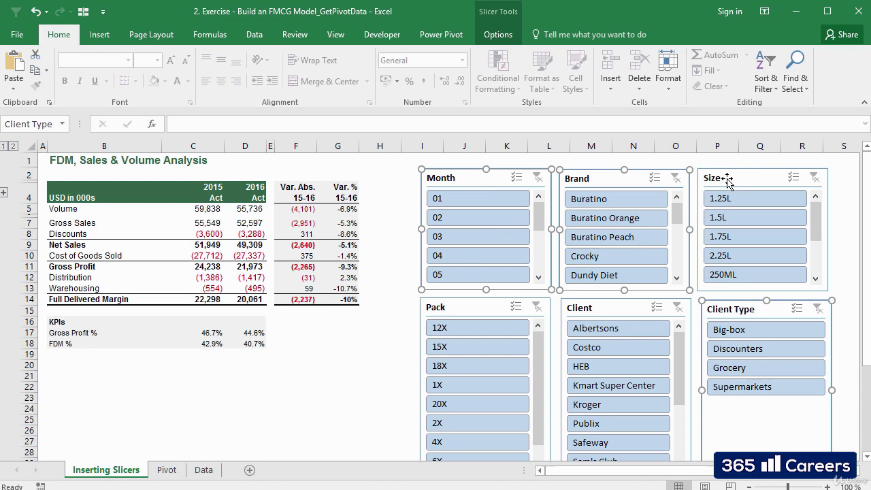
{"action": "left_click", "coordinate": [728, 179], "text": "ctrl"}
{"action": "left_click", "coordinate": [474, 311], "text": "ctrl"}
{"action": "left_click", "coordinate": [600, 311], "text": "ctrl"}
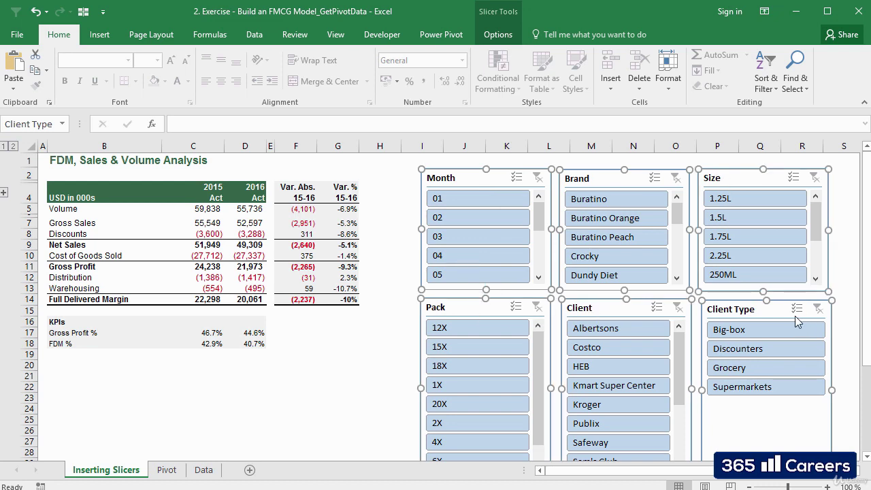
{"action": "left_click", "coordinate": [749, 312], "text": "ctrl"}
{"action": "left_click", "coordinate": [723, 310], "text": "ctrl"}
{"action": "left_click_drag", "start_coordinate": [457, 178], "coordinate": [418, 174]}
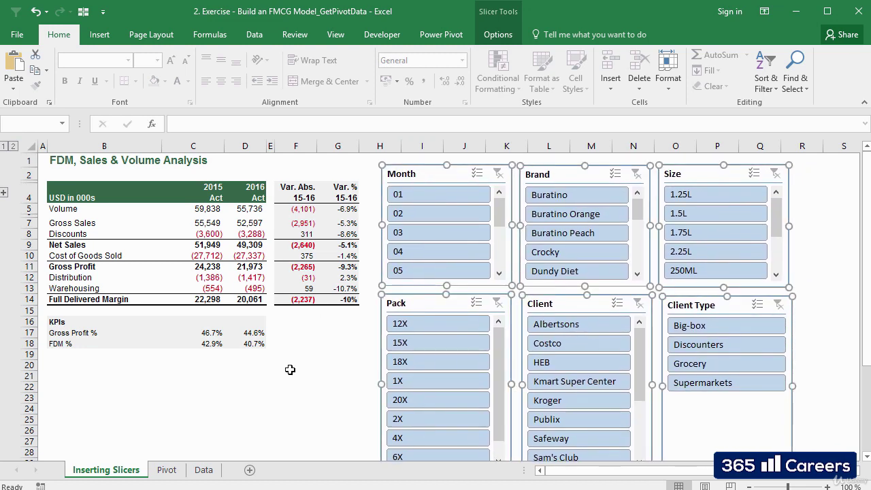
Step: Filter the slicers to the Buratino brand and month 01
{"action": "left_click", "coordinate": [311, 408]}
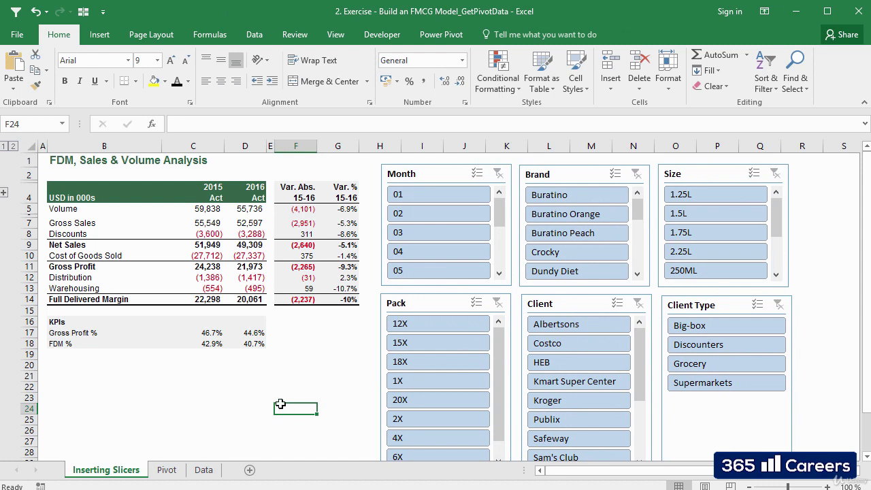
{"action": "left_click", "coordinate": [247, 383]}
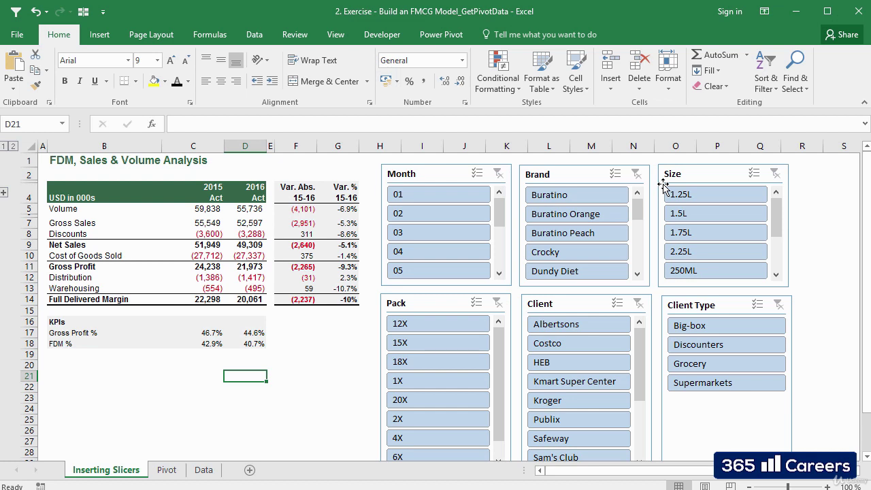
{"action": "left_click", "coordinate": [608, 196]}
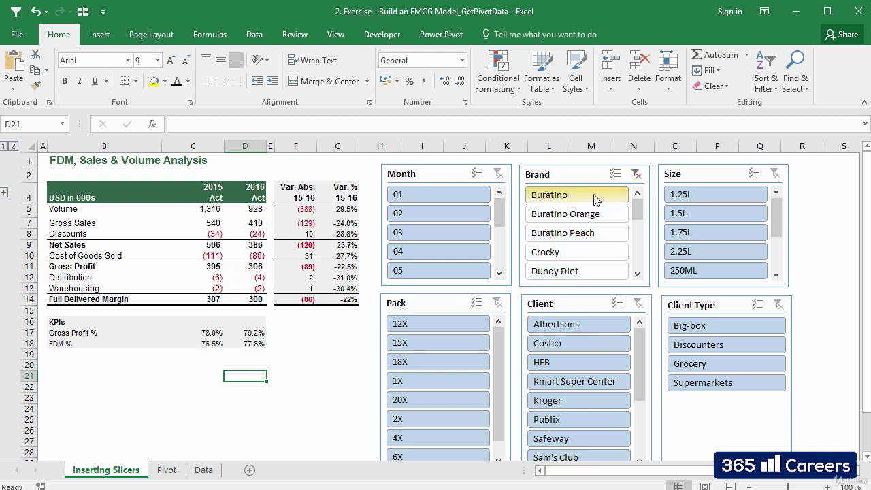
{"action": "left_click", "coordinate": [460, 193]}
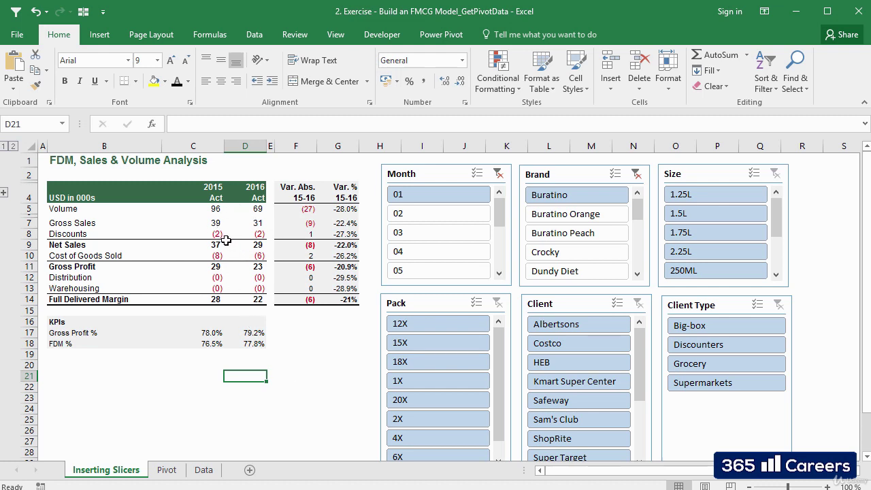
Step: Inspect the GETPIVOTDATA formulas behind the 2015 and 2016 Volume figures in C5 and D5
{"action": "left_click", "coordinate": [211, 211]}
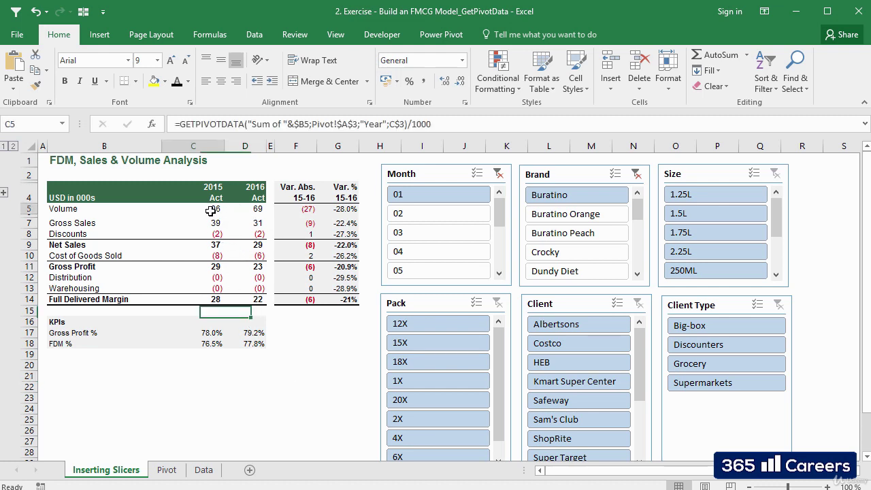
{"action": "left_click", "coordinate": [249, 209]}
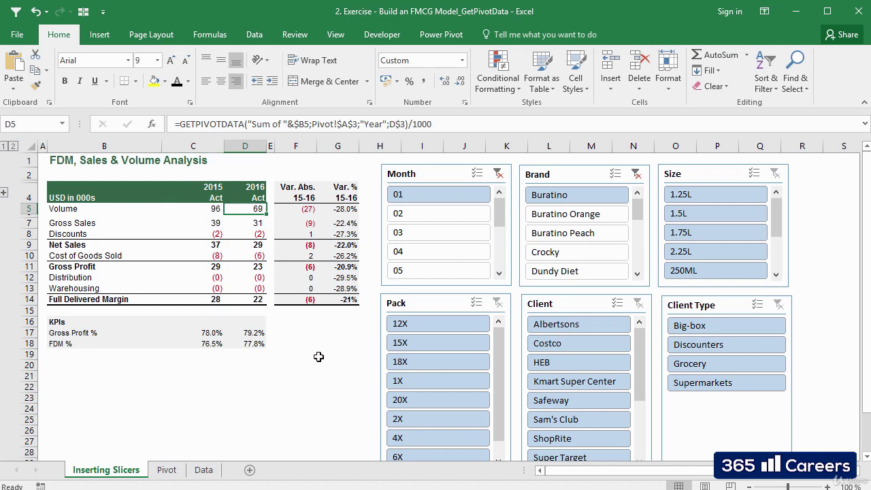
{"action": "left_click", "coordinate": [208, 210]}
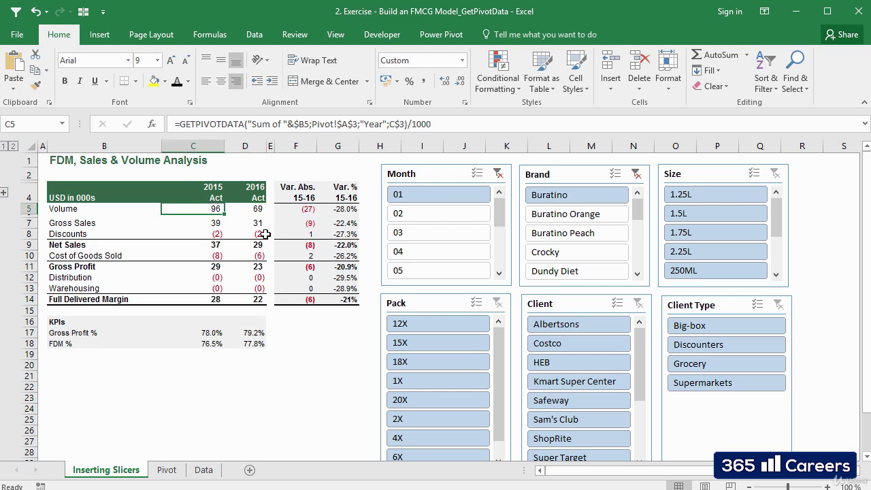